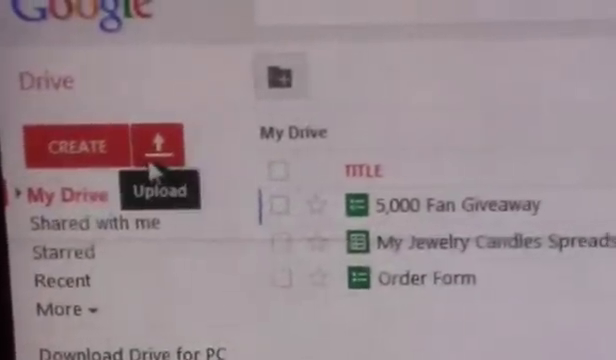
Open Google Drive's CREATE menu listing new item types like folders, documents and presentations.
{"action": "left_click", "coordinate": [70, 150]}
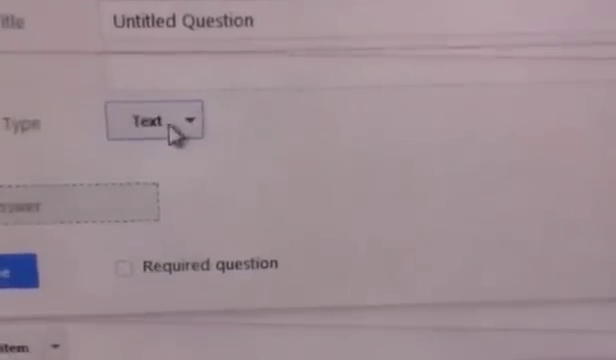
Change the Untitled Question's type to Paragraph text for longer answers.
{"action": "left_click", "coordinate": [190, 128]}
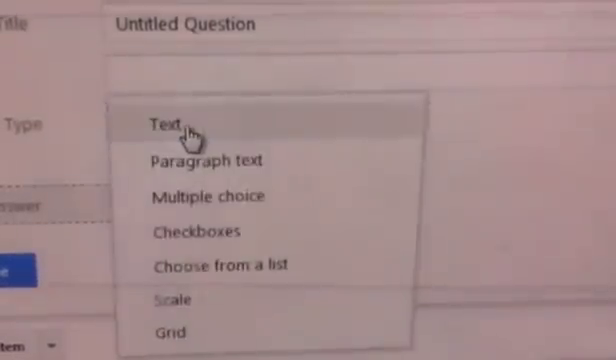
{"action": "left_click", "coordinate": [206, 160]}
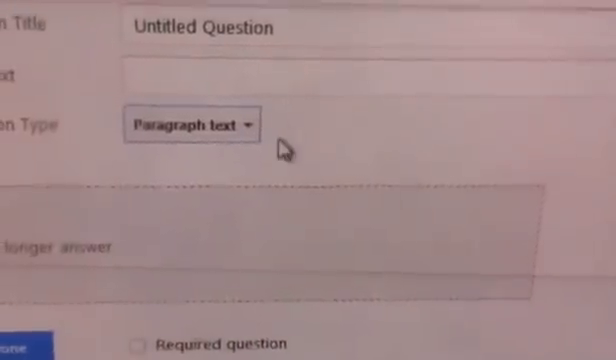